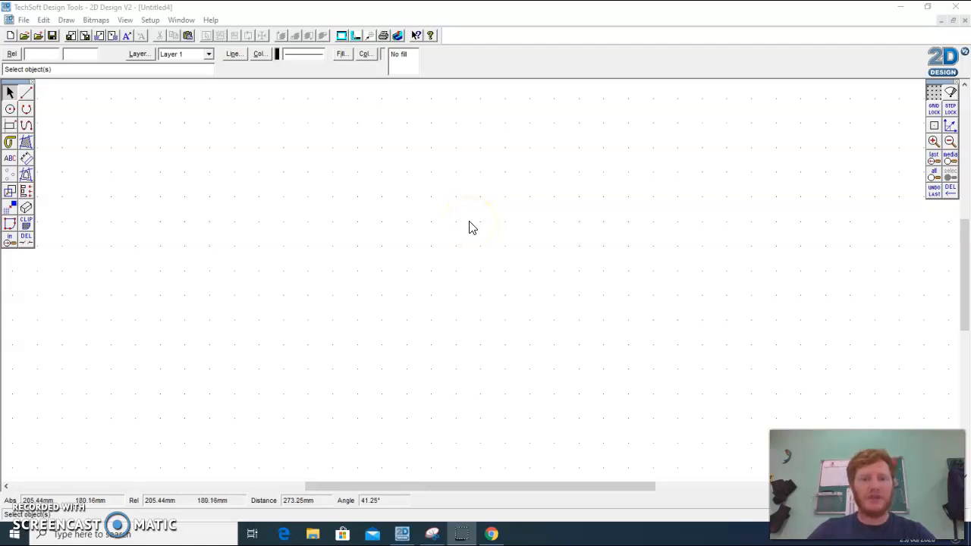
- Paste the copied monster photo into the drawing and move it onto the page
{"action": "right_click", "coordinate": [469, 220]}
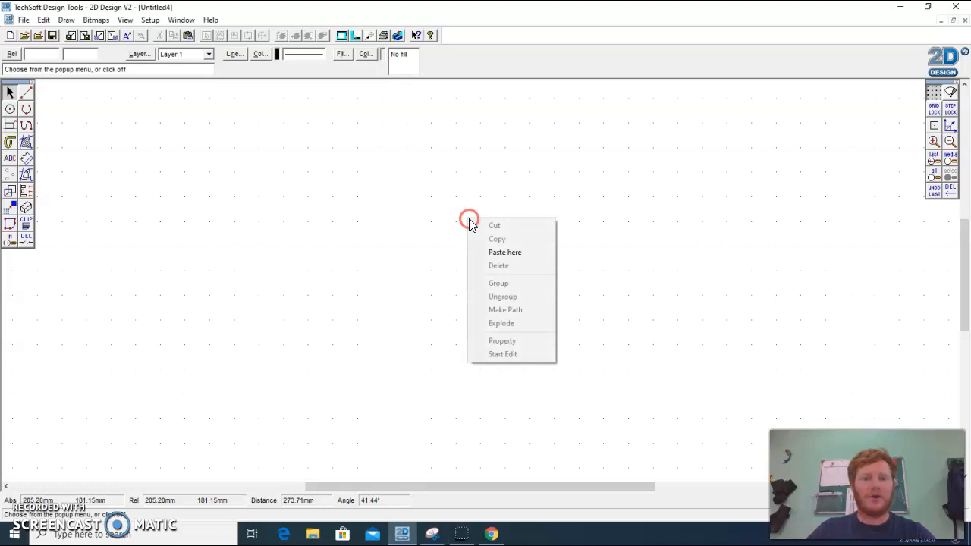
{"action": "left_click", "coordinate": [493, 251]}
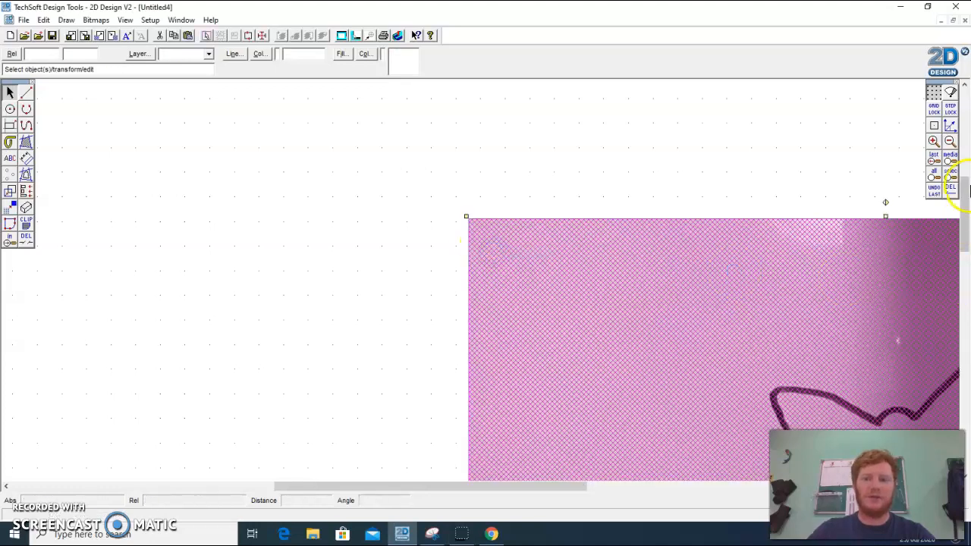
{"action": "left_click", "coordinate": [950, 142]}
{"action": "scroll", "coordinate": [719, 369], "scroll_direction": "down", "scroll_amount": 3}
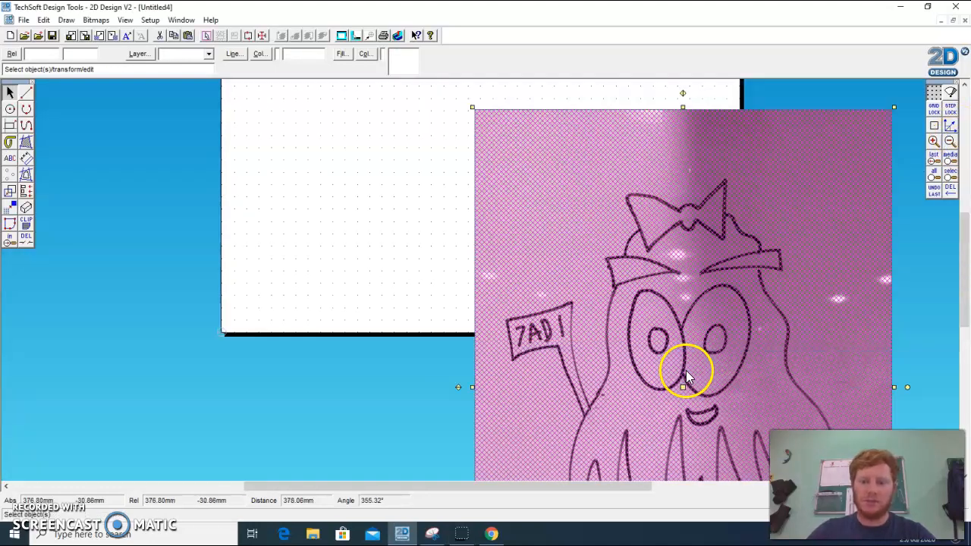
{"action": "left_click_drag", "start_coordinate": [684, 385], "coordinate": [458, 185]}
- Shrink the pasted photo proportionally and place it in the upper-left area of the page
{"action": "left_click_drag", "start_coordinate": [669, 465], "coordinate": [362, 289]}
{"action": "scroll", "coordinate": [476, 228], "scroll_direction": "up", "scroll_amount": 1}
{"action": "scroll", "coordinate": [417, 174], "scroll_direction": "up", "scroll_amount": 1}
{"action": "left_click_drag", "start_coordinate": [308, 365], "coordinate": [377, 351]}
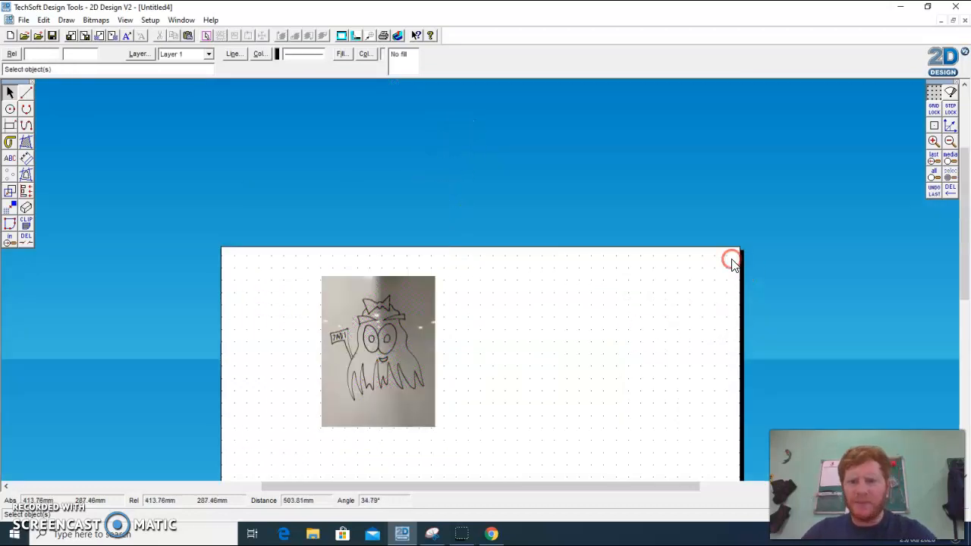
- Set the page layout to the standard size ISO A2 (594mm x 420mm), keeping landscape orientation
{"action": "left_click_drag", "start_coordinate": [964, 230], "coordinate": [965, 286]}
{"action": "left_click", "coordinate": [150, 20]}
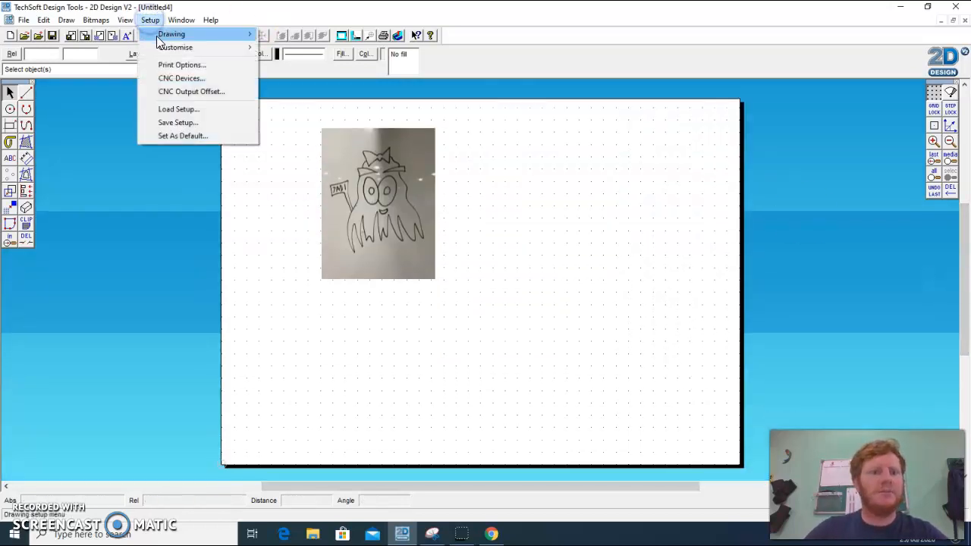
{"action": "mouse_move", "coordinate": [168, 35]}
{"action": "left_click", "coordinate": [289, 37]}
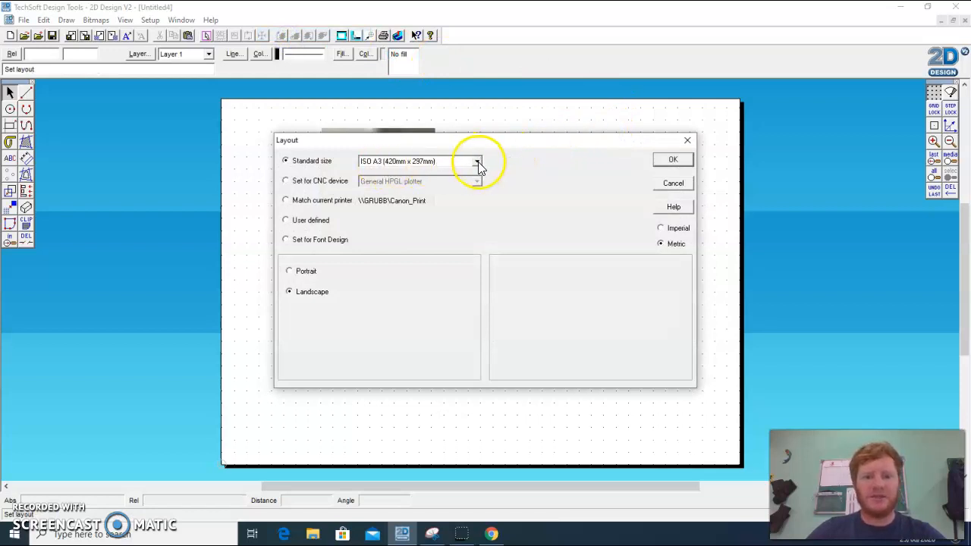
{"action": "left_click", "coordinate": [477, 162]}
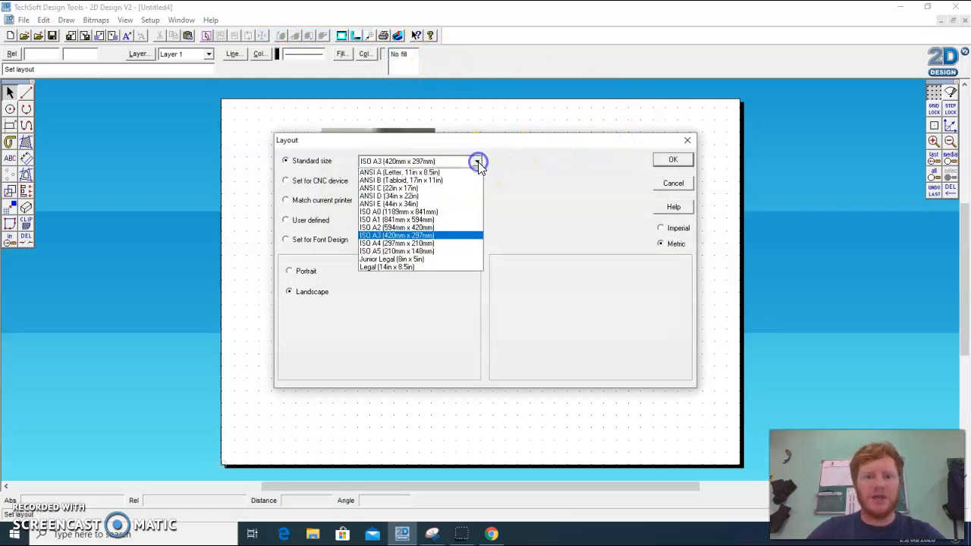
{"action": "left_click", "coordinate": [444, 230]}
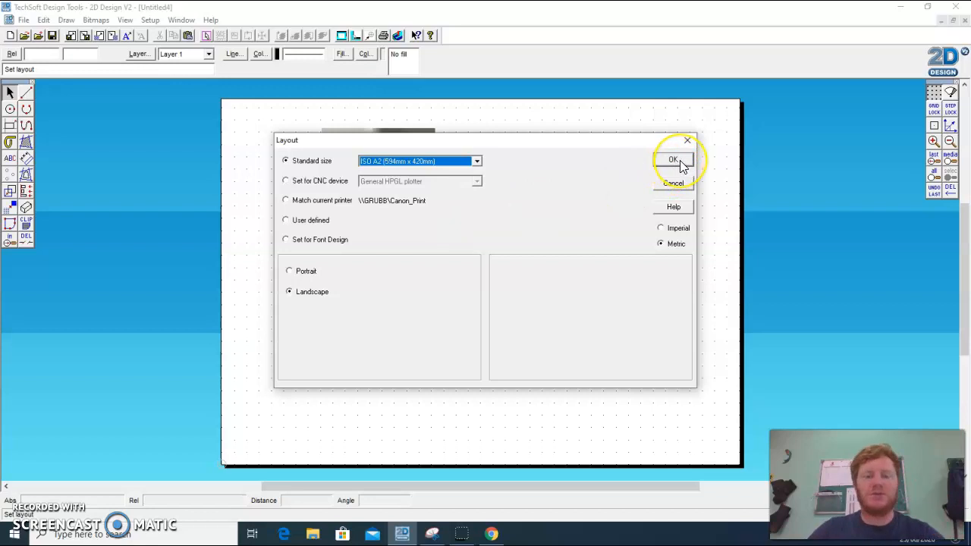
{"action": "left_click", "coordinate": [680, 164]}
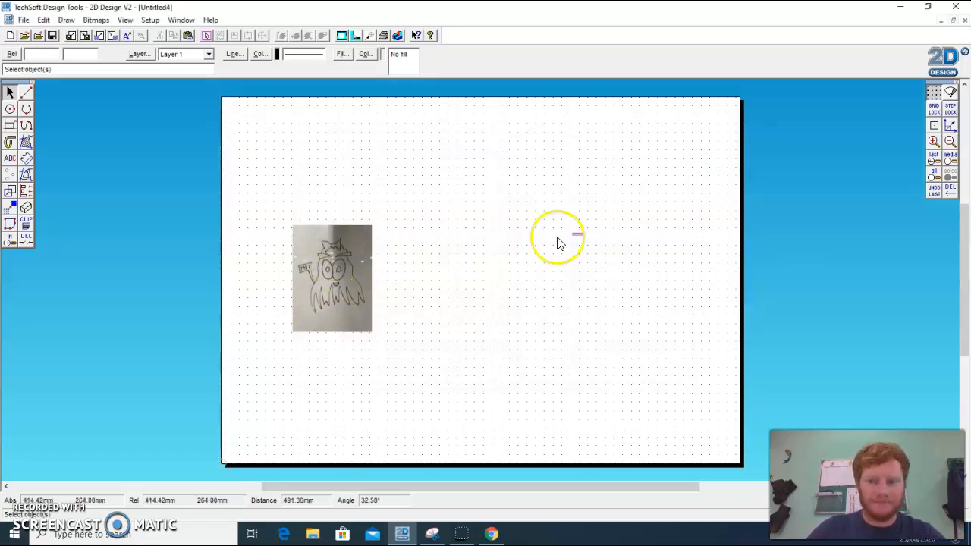
- Move the monster photo to the upper middle of the page and deselect it
{"action": "left_click", "coordinate": [910, 133]}
{"action": "left_click", "coordinate": [271, 269]}
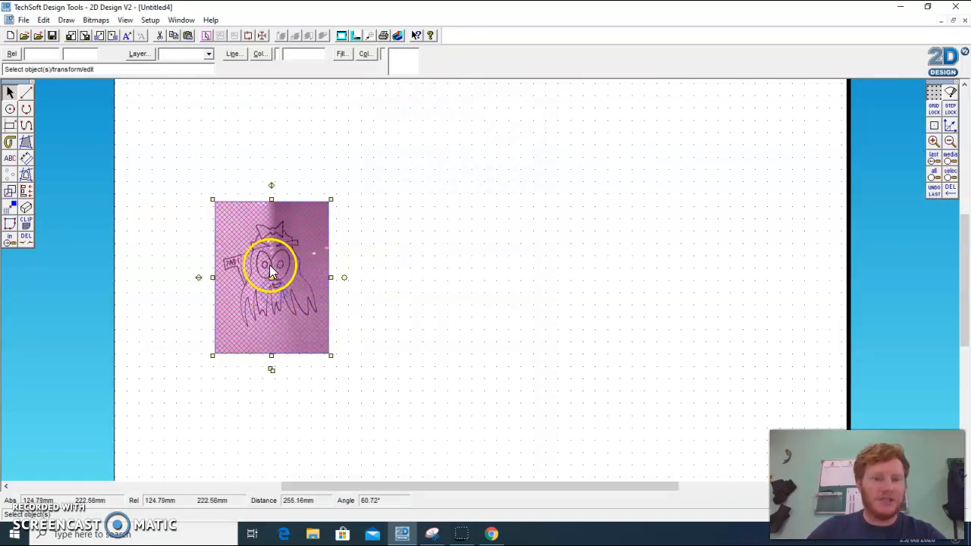
{"action": "left_click_drag", "start_coordinate": [273, 277], "coordinate": [198, 134]}
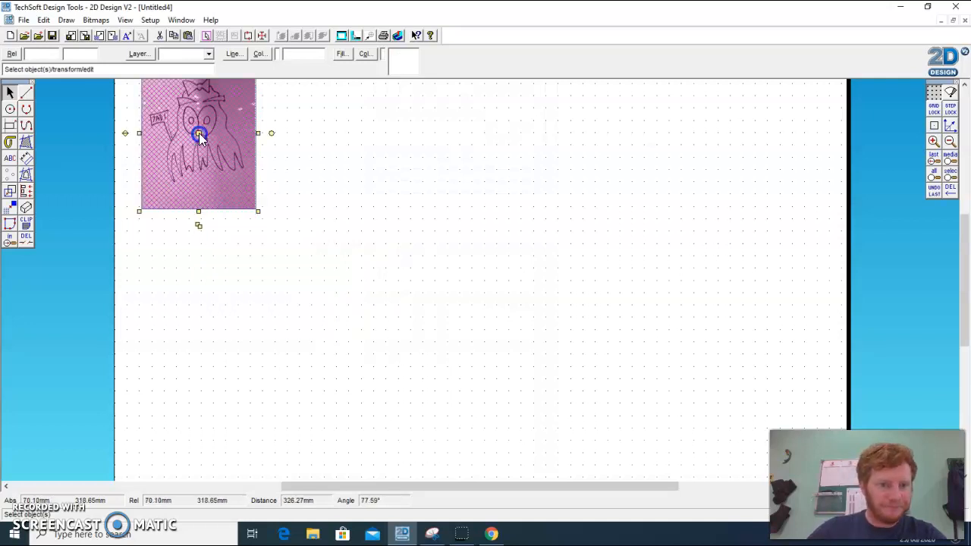
{"action": "left_click_drag", "start_coordinate": [202, 276], "coordinate": [459, 320]}
{"action": "left_click", "coordinate": [766, 297]}
- Start vectorising the bitmap, choosing the monster photo as the image to convert
{"action": "left_click", "coordinate": [933, 141]}
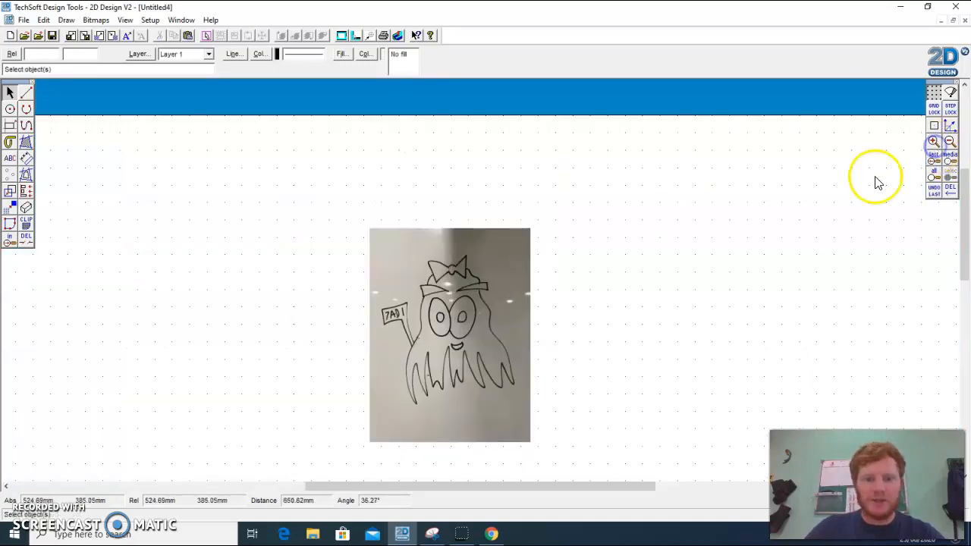
{"action": "left_click", "coordinate": [933, 141]}
{"action": "scroll", "coordinate": [732, 207], "scroll_direction": "down", "scroll_amount": 3}
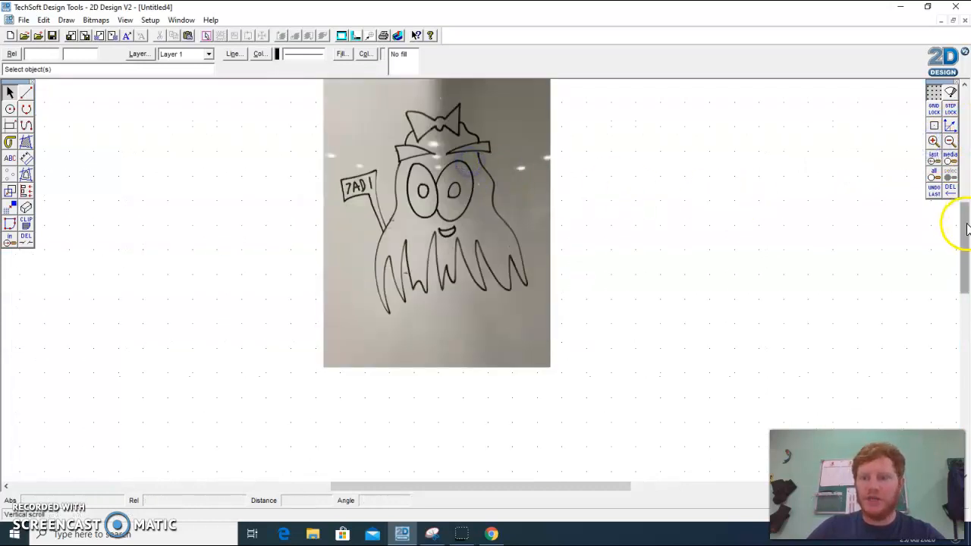
{"action": "left_click_drag", "start_coordinate": [965, 223], "coordinate": [965, 206]}
{"action": "left_click", "coordinate": [422, 249]}
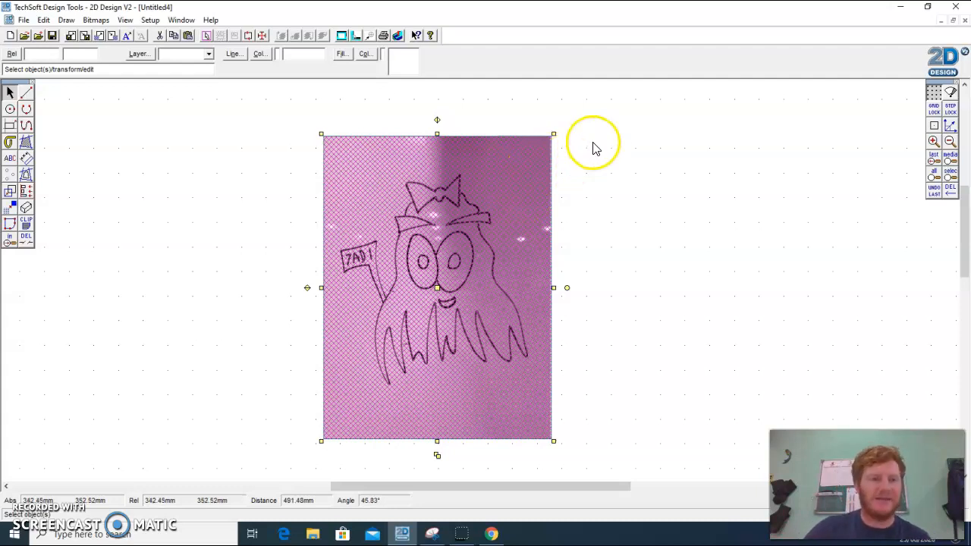
{"action": "left_click", "coordinate": [98, 21]}
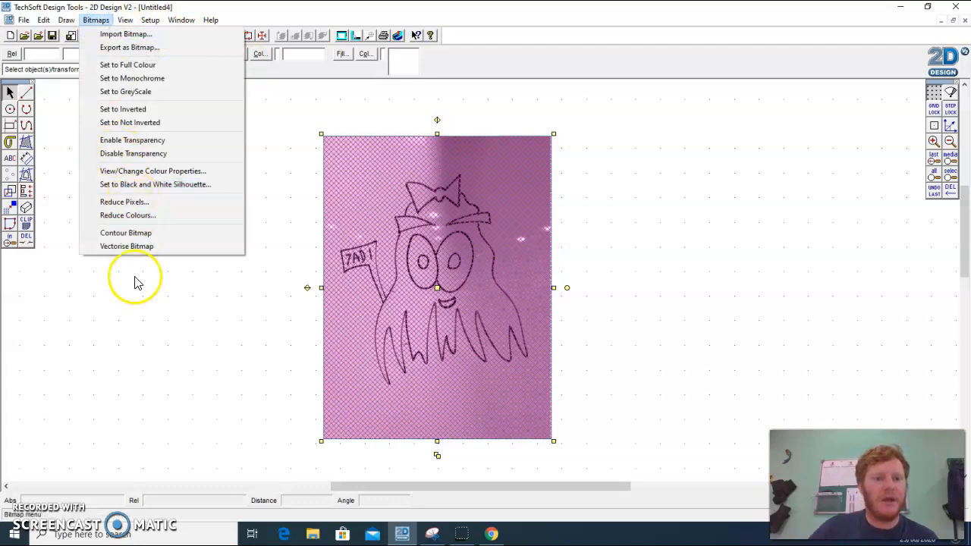
{"action": "left_click", "coordinate": [154, 247]}
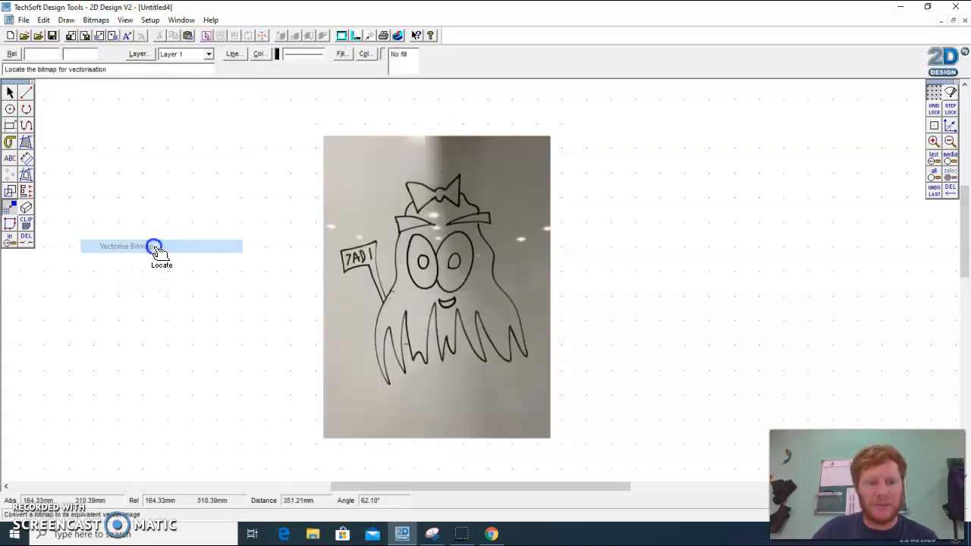
{"action": "left_click", "coordinate": [471, 247]}
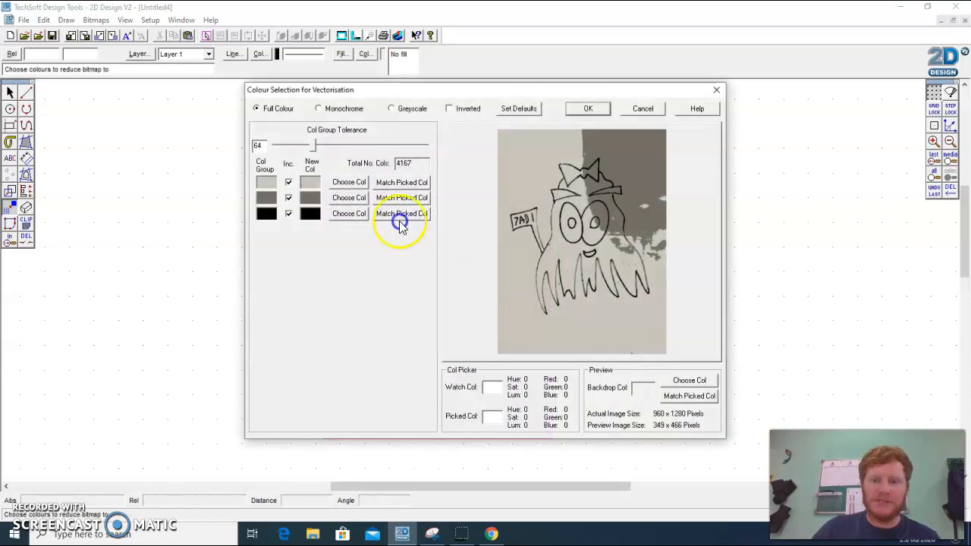
- Set the vectorisation to Monochrome with a luminance of 86 and run the conversion
{"action": "left_click", "coordinate": [321, 109]}
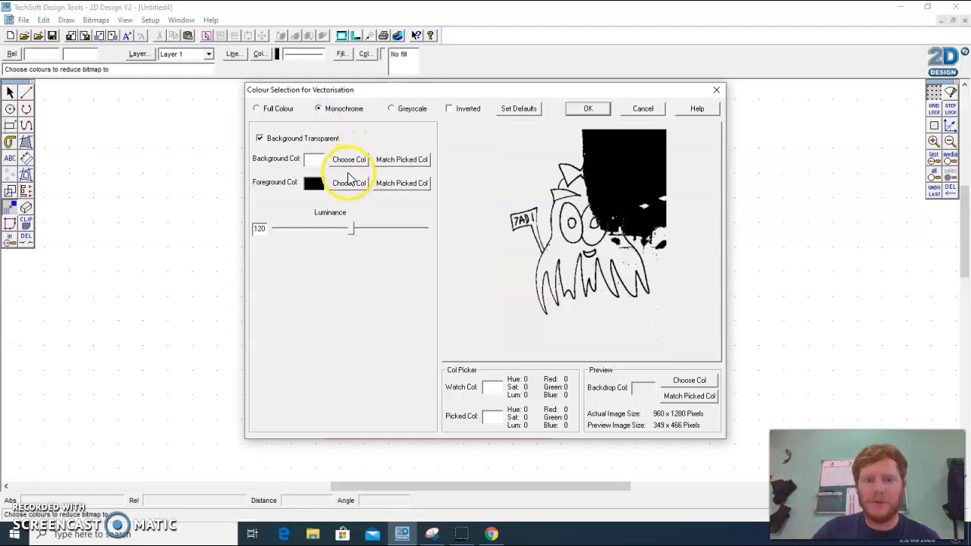
{"action": "mouse_move", "coordinate": [353, 230]}
{"action": "left_mouse_down"}
{"action": "mouse_move", "coordinate": [379, 225]}
{"action": "mouse_move", "coordinate": [305, 229]}
{"action": "mouse_move", "coordinate": [464, 241]}
{"action": "mouse_move", "coordinate": [221, 222]}
{"action": "left_mouse_up"}
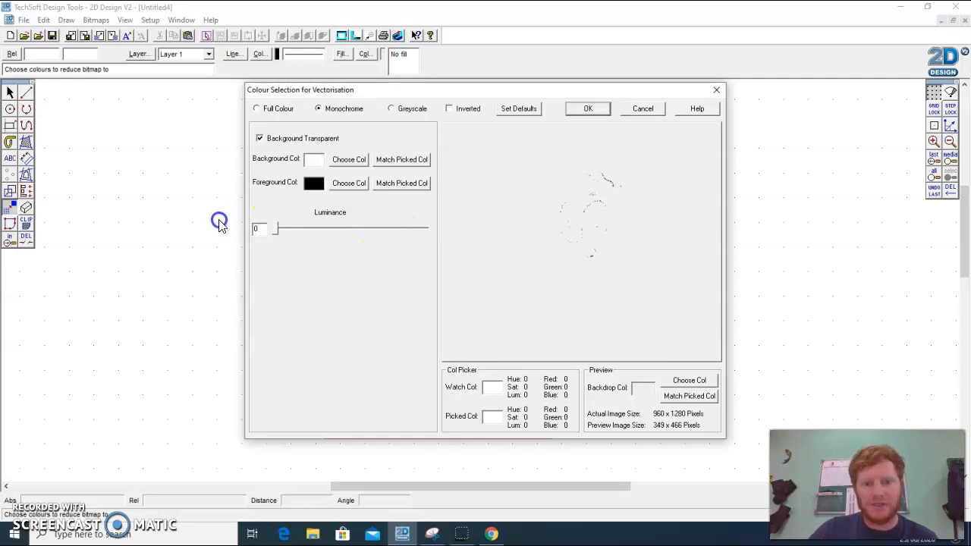
{"action": "left_click_drag", "start_coordinate": [282, 230], "coordinate": [322, 232]}
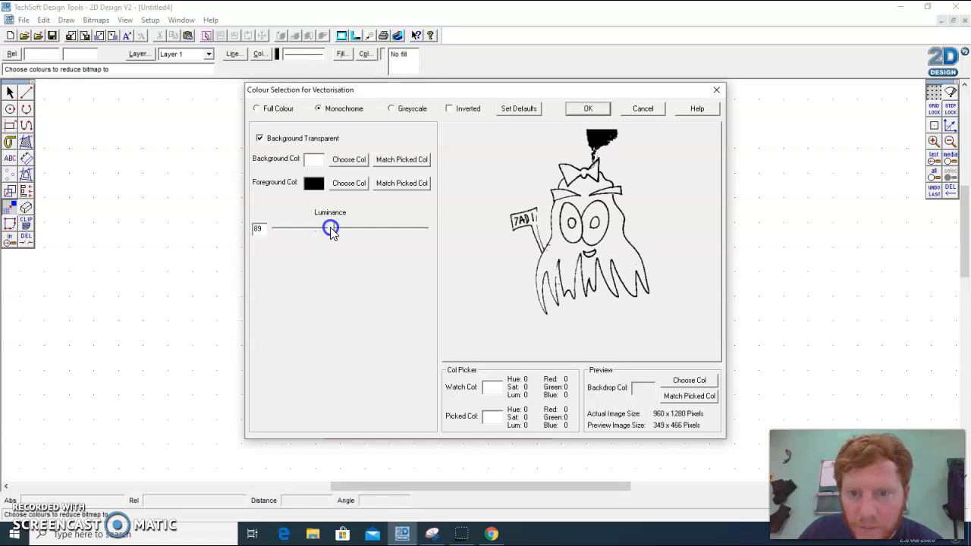
{"action": "left_click", "coordinate": [592, 109]}
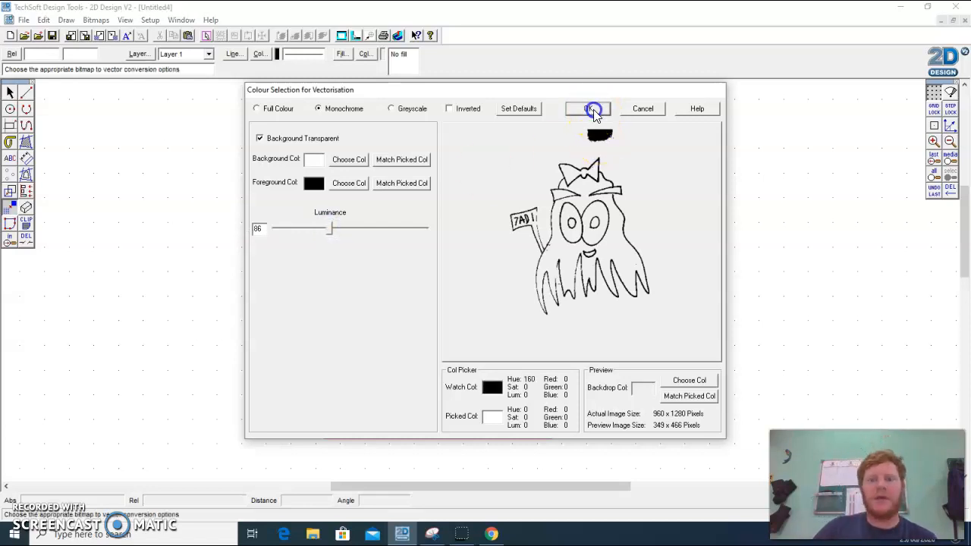
{"action": "left_click", "coordinate": [422, 383]}
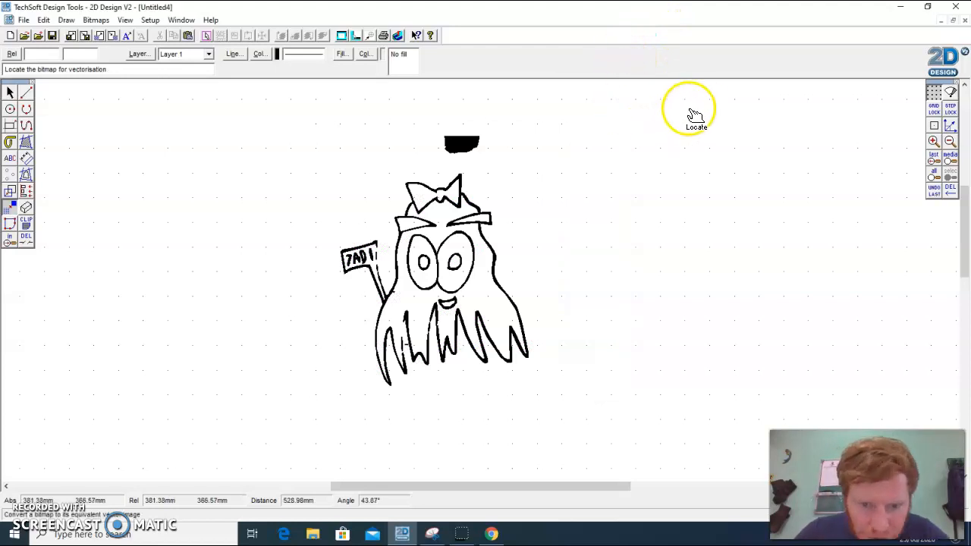
- Change the vectorised monster's fill from solid to No Fill, leaving only its outlines
{"action": "left_click", "coordinate": [934, 141]}
{"action": "left_click", "coordinate": [10, 91]}
{"action": "left_click", "coordinate": [403, 162]}
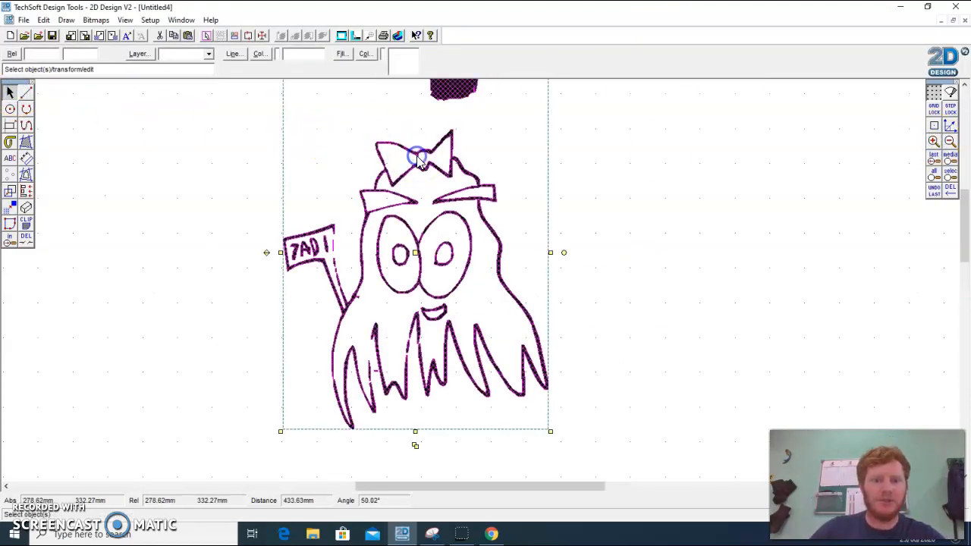
{"action": "left_click", "coordinate": [343, 54]}
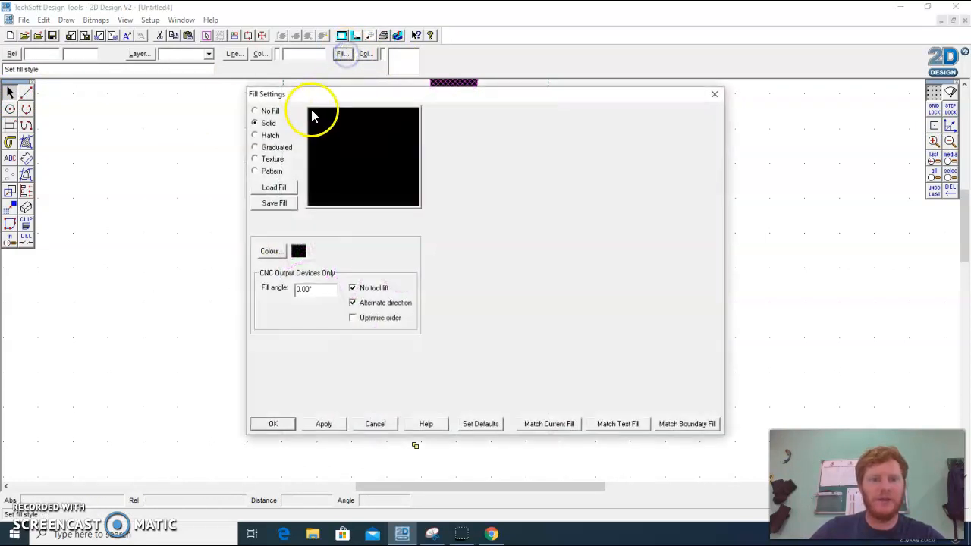
{"action": "left_click", "coordinate": [272, 112]}
{"action": "left_click", "coordinate": [273, 424]}
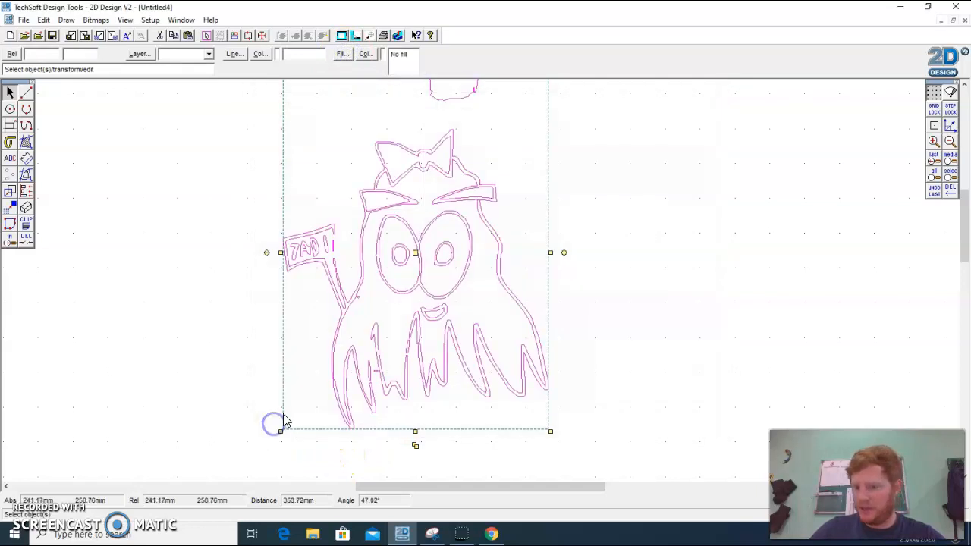
{"action": "left_click", "coordinate": [569, 177]}
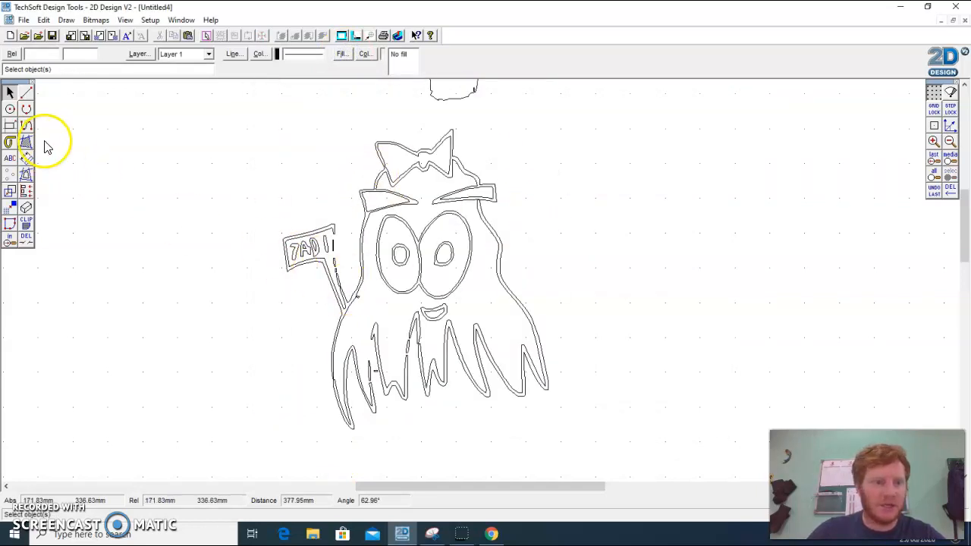
- Delete parts of the stray shape's outline above the monster's bow and undo the last deletion
{"action": "left_click", "coordinate": [25, 237]}
{"action": "scroll", "coordinate": [455, 223], "scroll_direction": "up", "scroll_amount": 3}
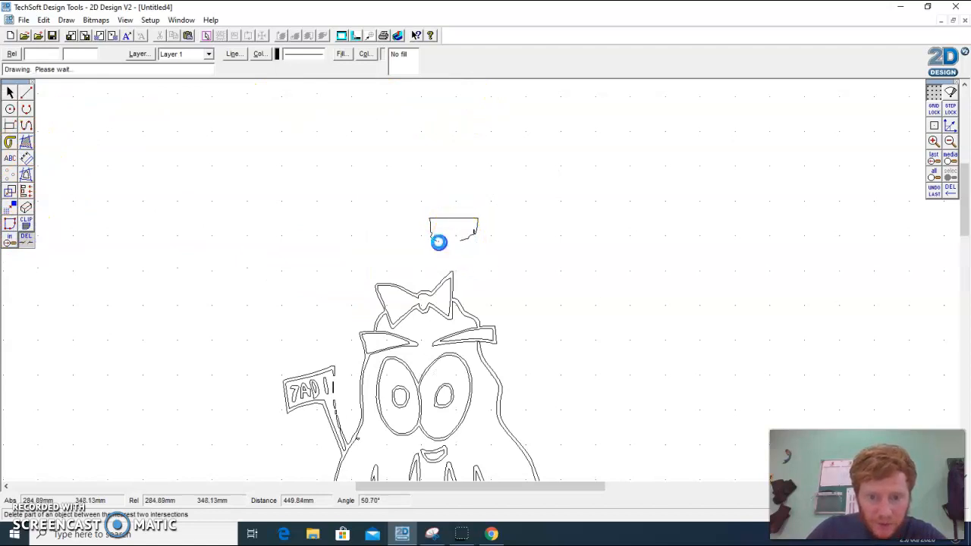
{"action": "left_click", "coordinate": [481, 231]}
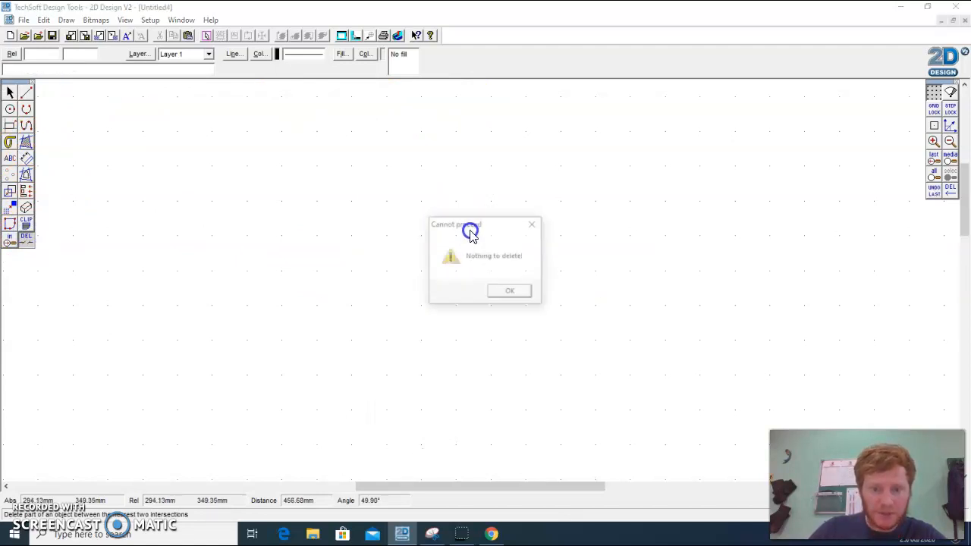
{"action": "left_click", "coordinate": [519, 280]}
{"action": "left_click", "coordinate": [43, 21]}
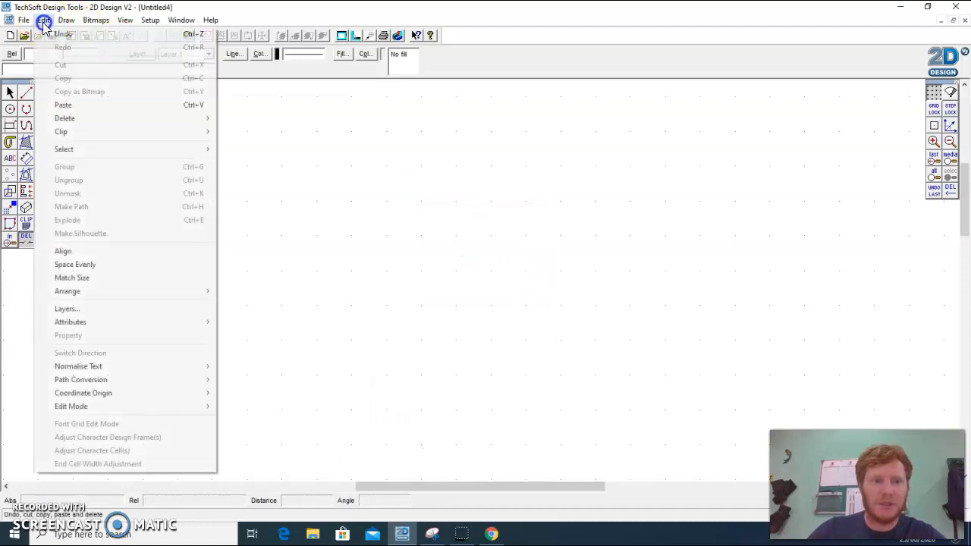
{"action": "left_click", "coordinate": [58, 36]}
{"action": "left_click_drag", "start_coordinate": [338, 168], "coordinate": [508, 252]}
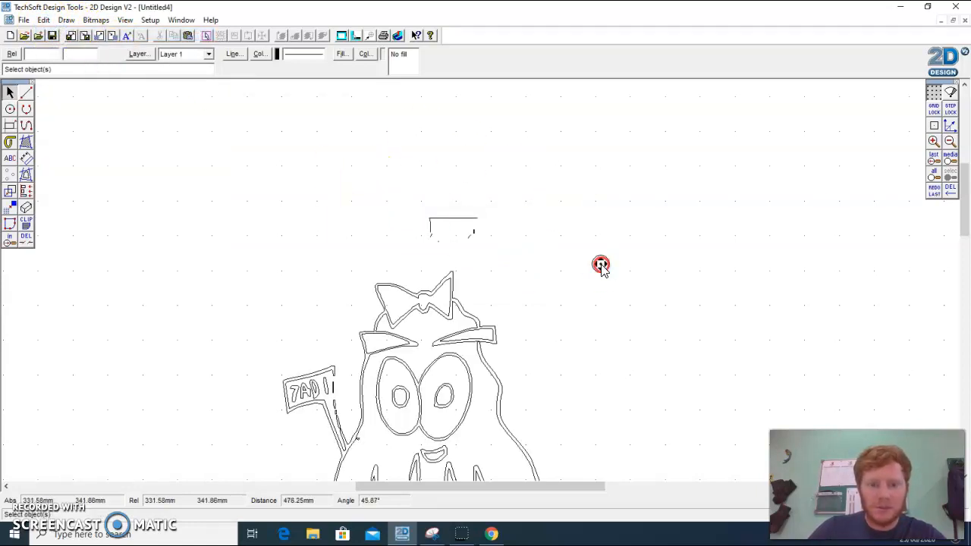
- Draw open bezier curves to close the gaps in the flag and hair outlines
{"action": "left_click_drag", "start_coordinate": [959, 210], "coordinate": [960, 241]}
{"action": "left_click", "coordinate": [468, 178]}
{"action": "left_click", "coordinate": [26, 126]}
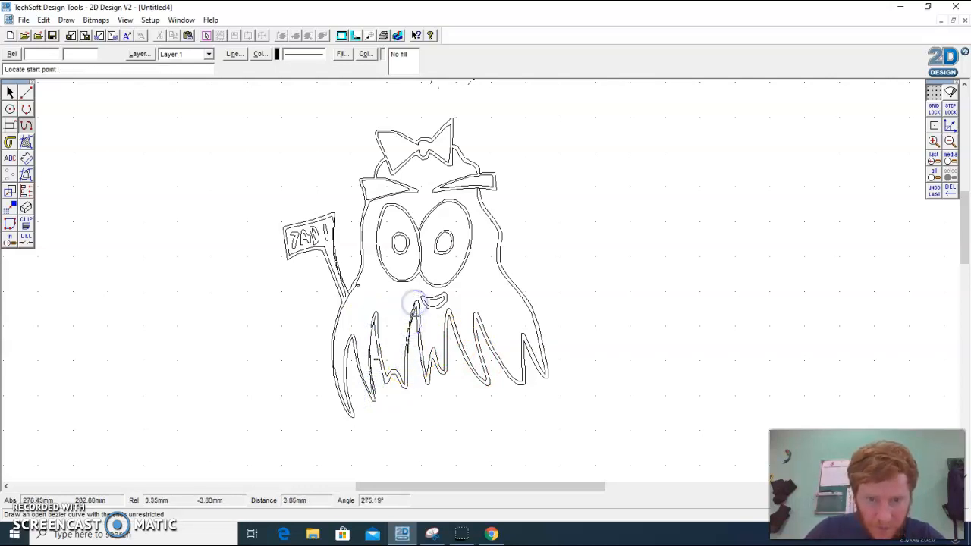
{"action": "right_click", "coordinate": [422, 349]}
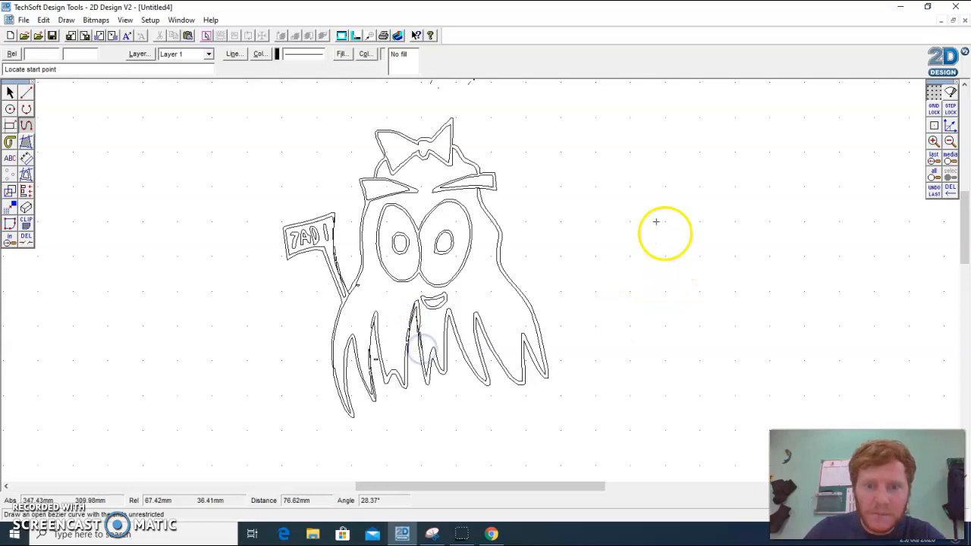
- Try to draw a closed tool-path contour with 2 mm spacing around the monster, and delete that contour
{"action": "left_click", "coordinate": [27, 178]}
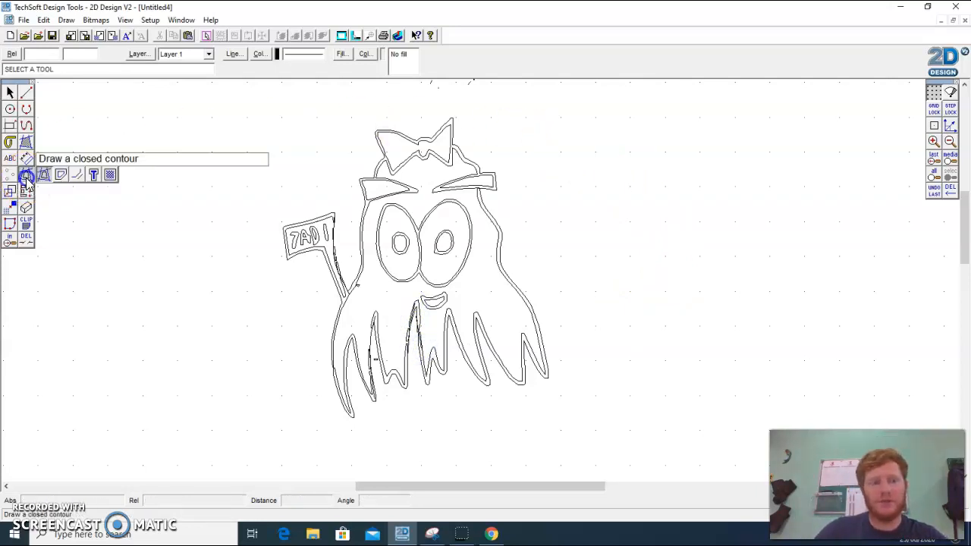
{"action": "left_click", "coordinate": [26, 179]}
{"action": "double_click", "coordinate": [519, 225]}
{"action": "left_click", "coordinate": [431, 308]}
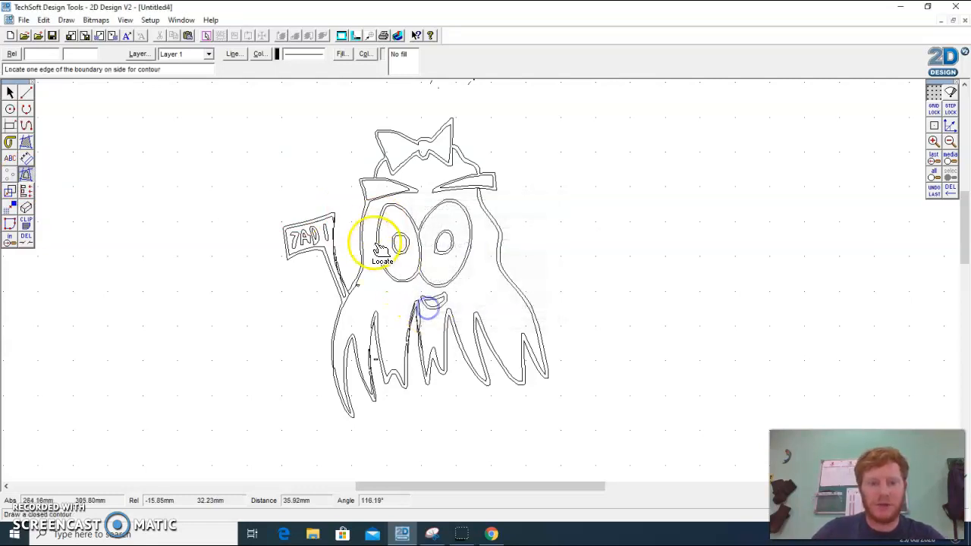
{"action": "left_click", "coordinate": [363, 216]}
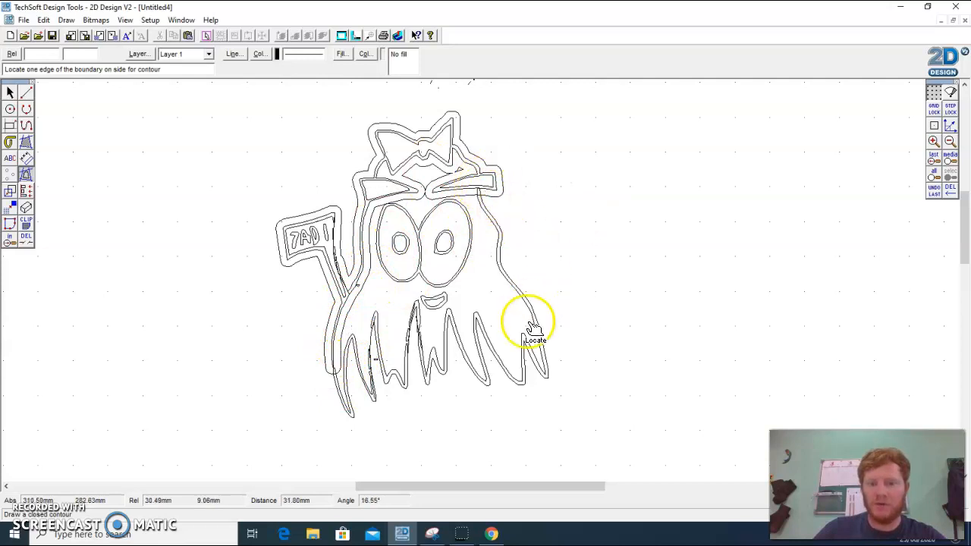
{"action": "left_click", "coordinate": [9, 91]}
{"action": "left_click", "coordinate": [490, 163]}
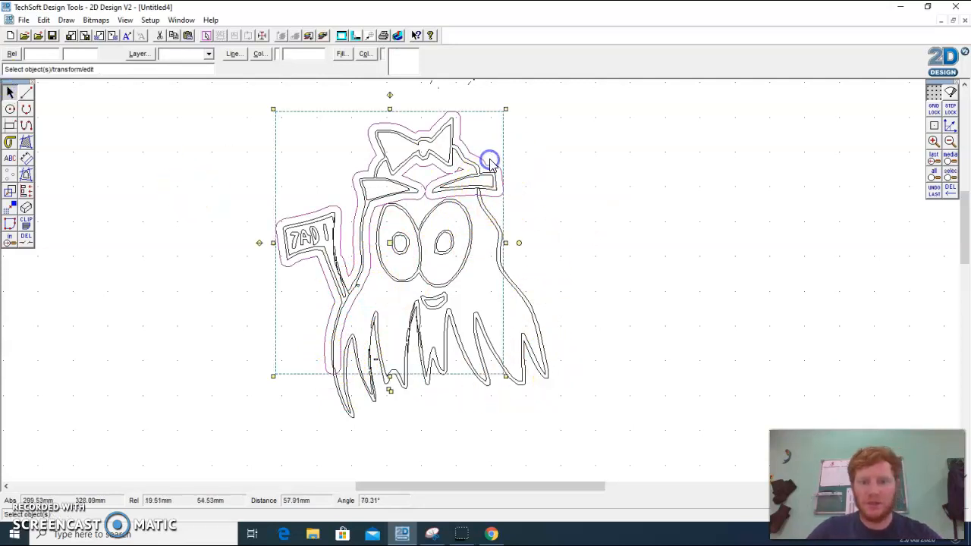
{"action": "left_click", "coordinate": [501, 159]}
- Draw a single line to close the gap in the outer outline of the monster's leftmost hair strand
{"action": "left_click", "coordinate": [934, 141]}
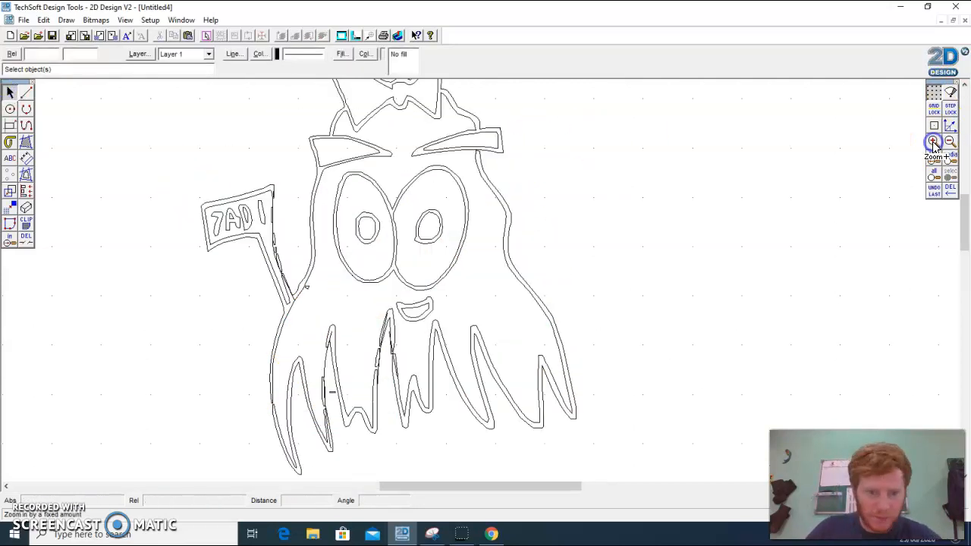
{"action": "scroll", "coordinate": [246, 256], "scroll_direction": "down", "scroll_amount": 1}
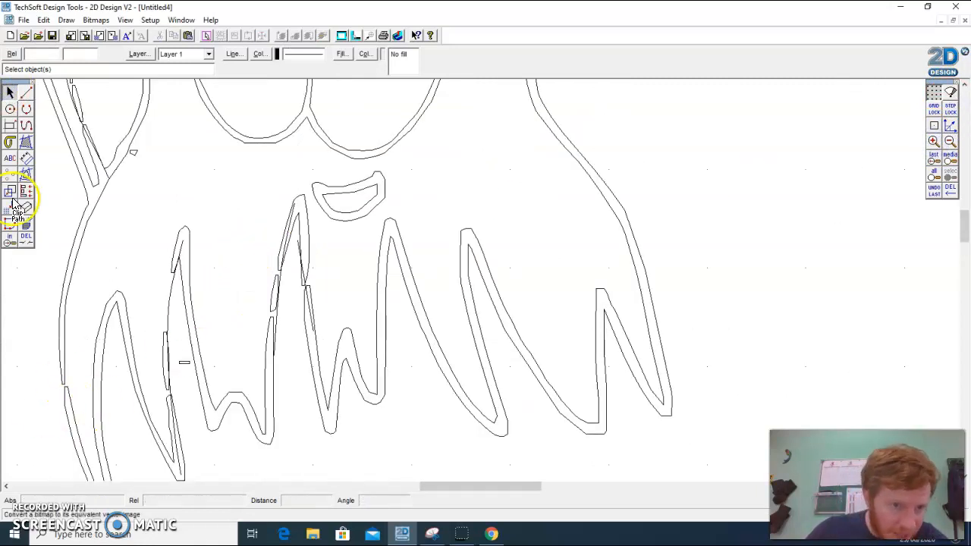
{"action": "left_click", "coordinate": [25, 94]}
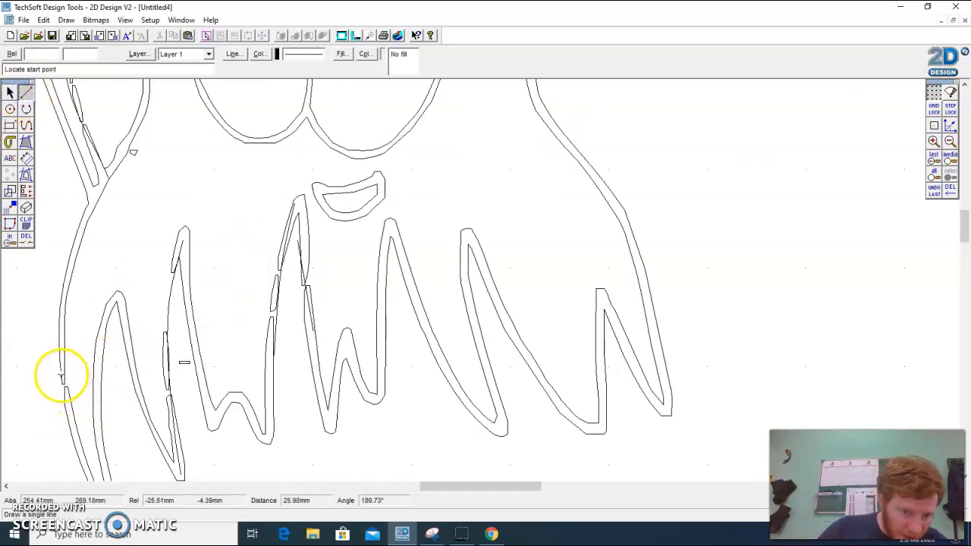
- Try another closed tool-path contour with 2 mm spacing, starting from the monster's lower-left outer outline
{"action": "left_click", "coordinate": [25, 173]}
{"action": "left_click", "coordinate": [446, 308]}
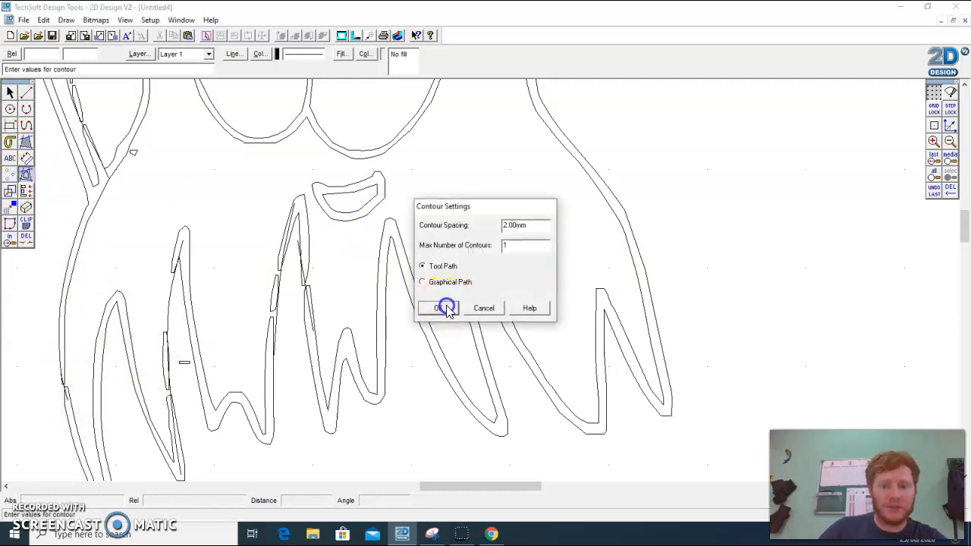
{"action": "left_click", "coordinate": [60, 319]}
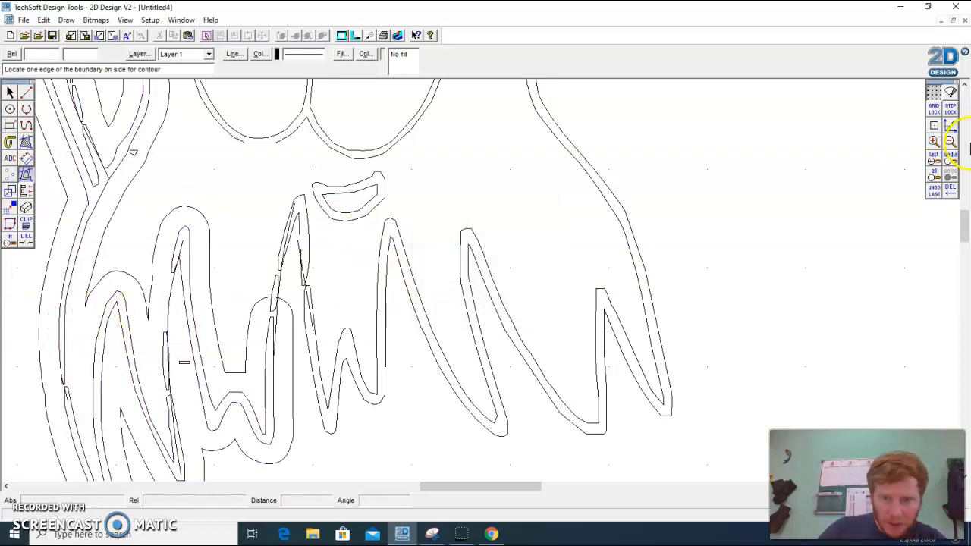
{"action": "left_click", "coordinate": [951, 144]}
{"action": "left_click", "coordinate": [953, 148]}
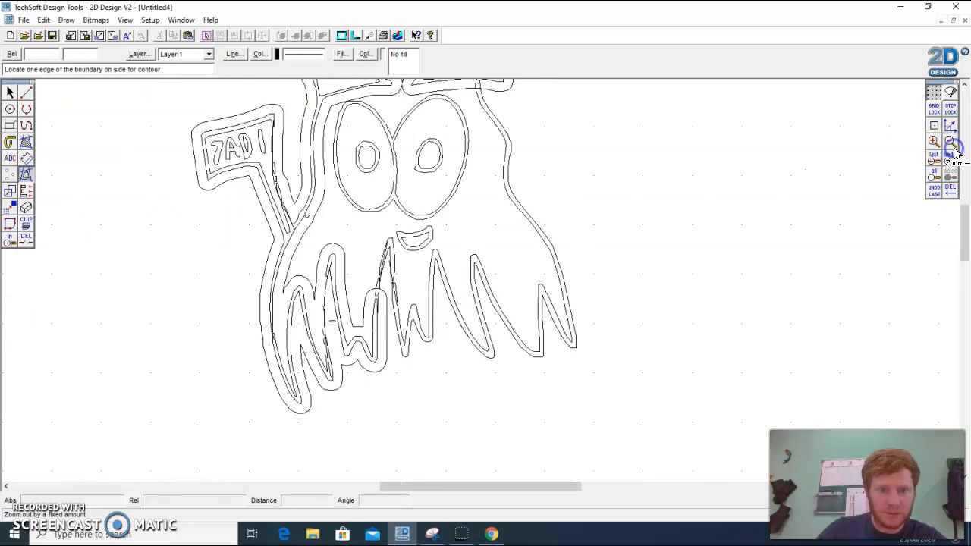
{"action": "left_click", "coordinate": [954, 148]}
{"action": "scroll", "coordinate": [795, 189], "scroll_direction": "up", "scroll_amount": 1}
{"action": "scroll", "coordinate": [794, 189], "scroll_direction": "down", "scroll_amount": 1}
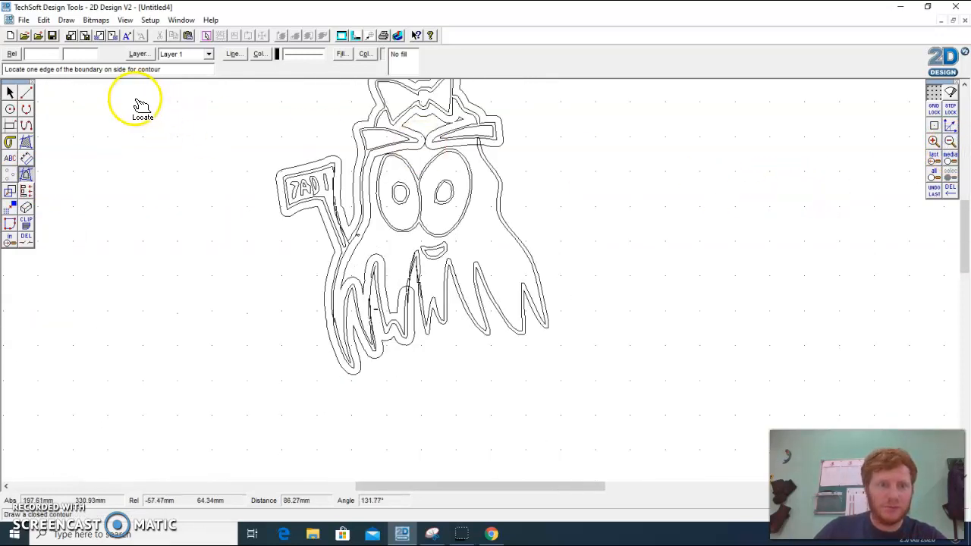
- Delete the incomplete contour drawn around the flag, bow and left hair strands
{"action": "left_click", "coordinate": [10, 92]}
{"action": "left_click_drag", "start_coordinate": [965, 226], "coordinate": [964, 202]}
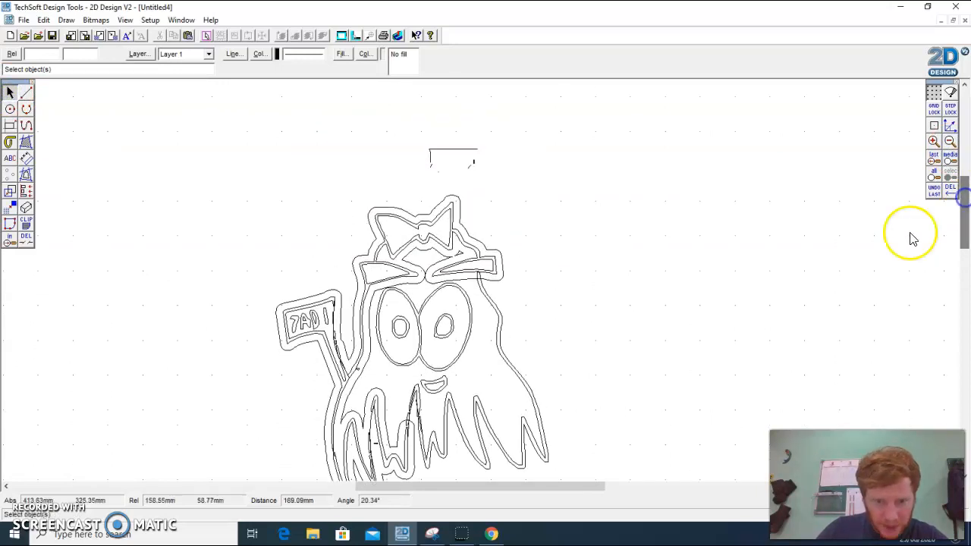
{"action": "left_click", "coordinate": [373, 360]}
{"action": "key", "text": "Delete"}
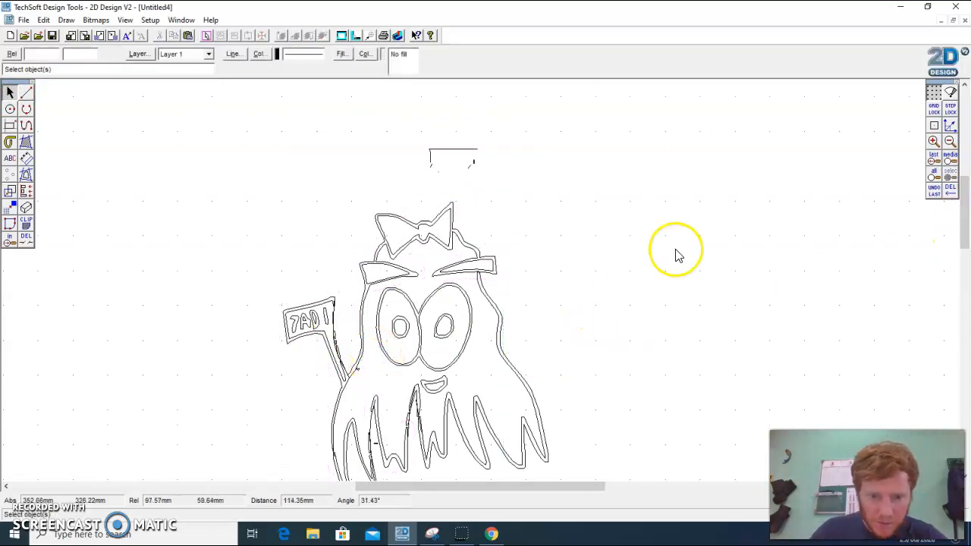
- Draw an open bezier curve to close the gap where the body outline meets the right eyebrow
{"action": "left_click", "coordinate": [934, 141]}
{"action": "left_click", "coordinate": [934, 141]}
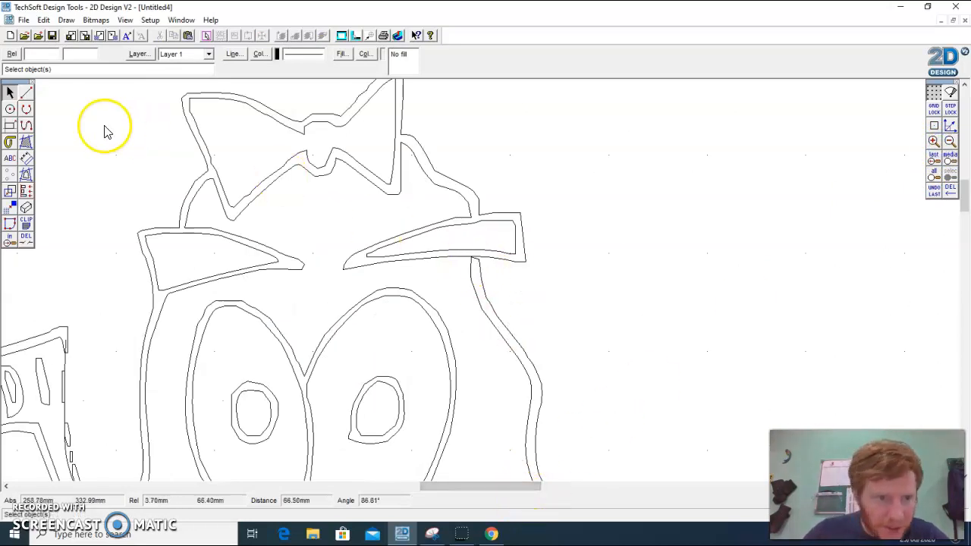
{"action": "left_click", "coordinate": [26, 125]}
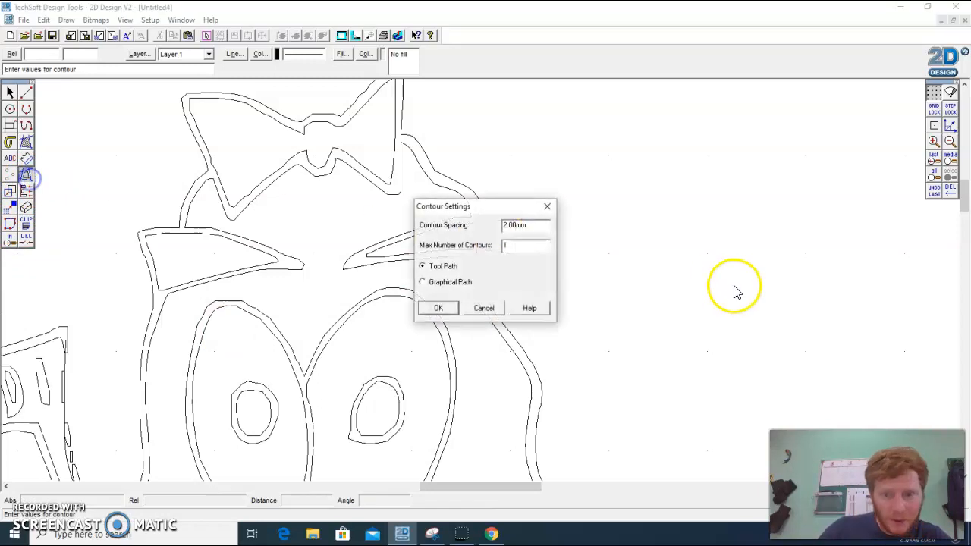
- Draw one closed tool-path contour with 2 mm spacing around the whole monster, starting from the right eyebrow's edge
{"action": "left_click", "coordinate": [437, 307]}
{"action": "left_click", "coordinate": [518, 258]}
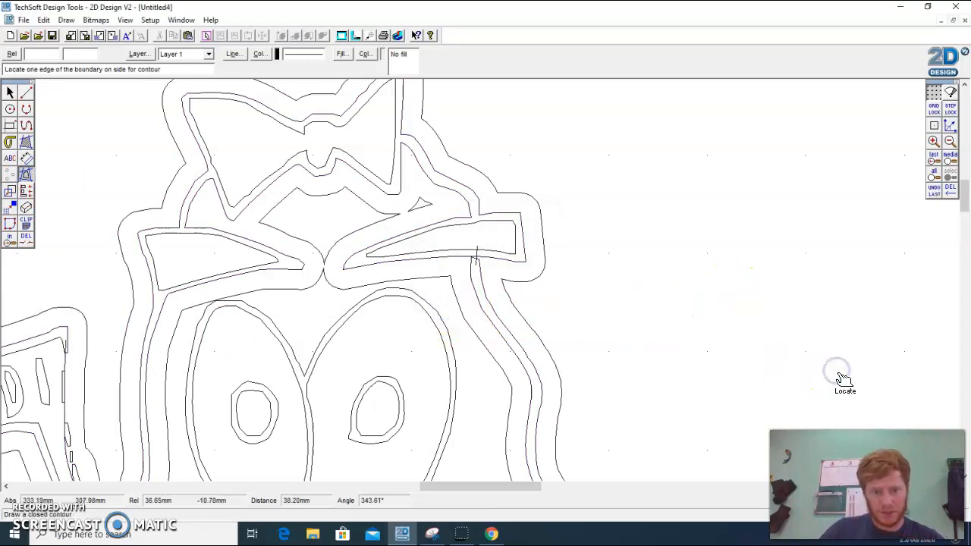
{"action": "scroll", "coordinate": [793, 369], "scroll_direction": "down", "scroll_amount": 6}
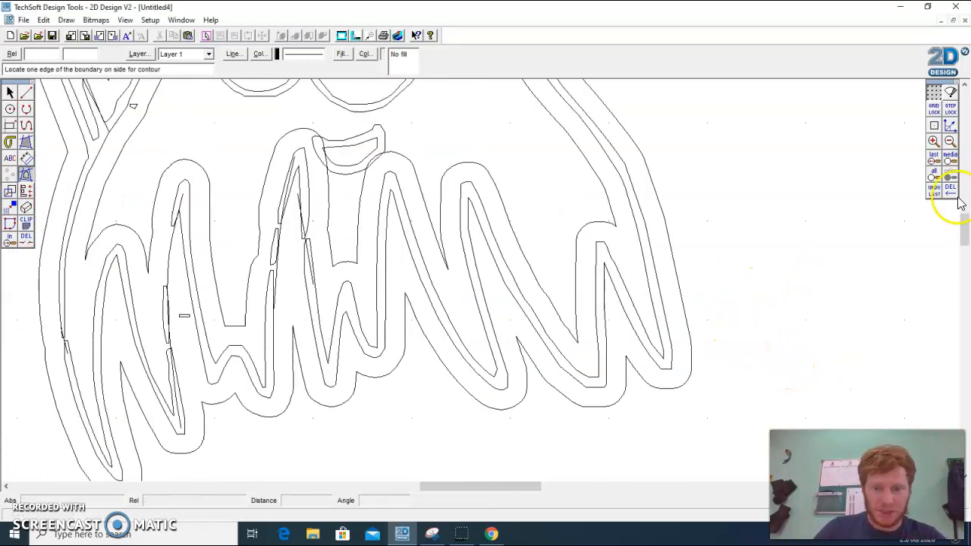
{"action": "left_click", "coordinate": [949, 144]}
{"action": "left_click", "coordinate": [948, 144]}
- Split the monster's contour into separately selectable loops
{"action": "left_click", "coordinate": [9, 91]}
{"action": "left_click", "coordinate": [354, 122]}
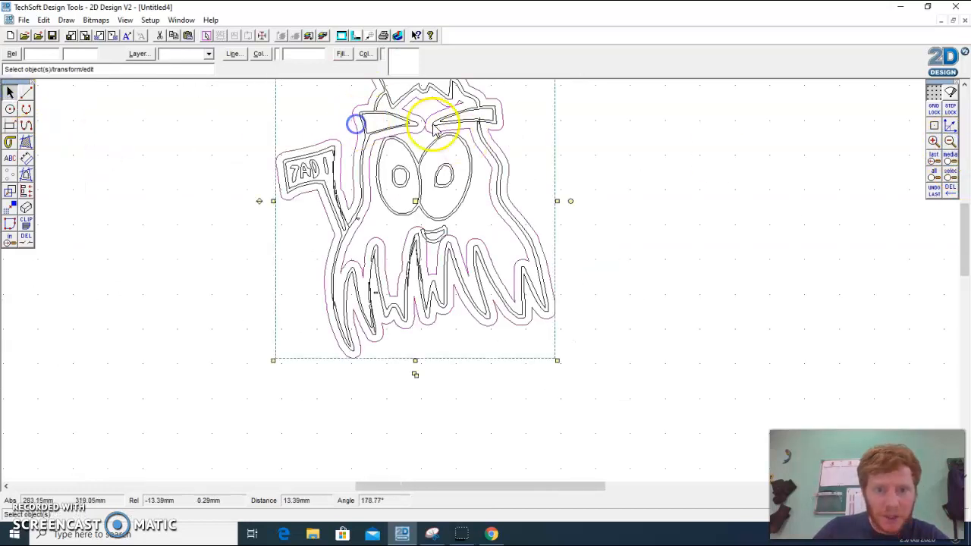
{"action": "left_click", "coordinate": [42, 21]}
{"action": "left_click", "coordinate": [91, 218]}
{"action": "left_click", "coordinate": [439, 351]}
{"action": "left_click", "coordinate": [692, 325]}
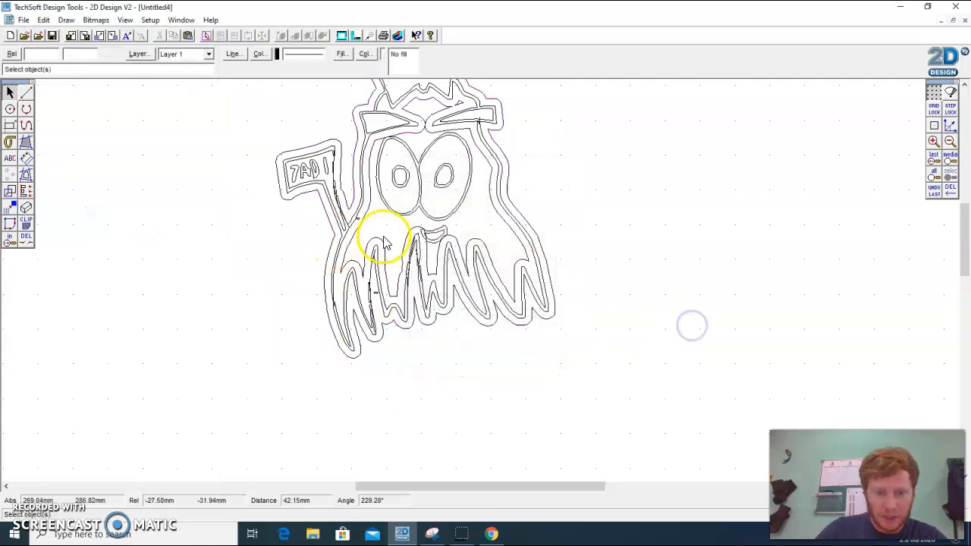
- Delete the contour loops inside the monster's body and around the eyebrows, keeping the outer contour
{"action": "left_click", "coordinate": [384, 240]}
{"action": "left_click", "coordinate": [467, 275]}
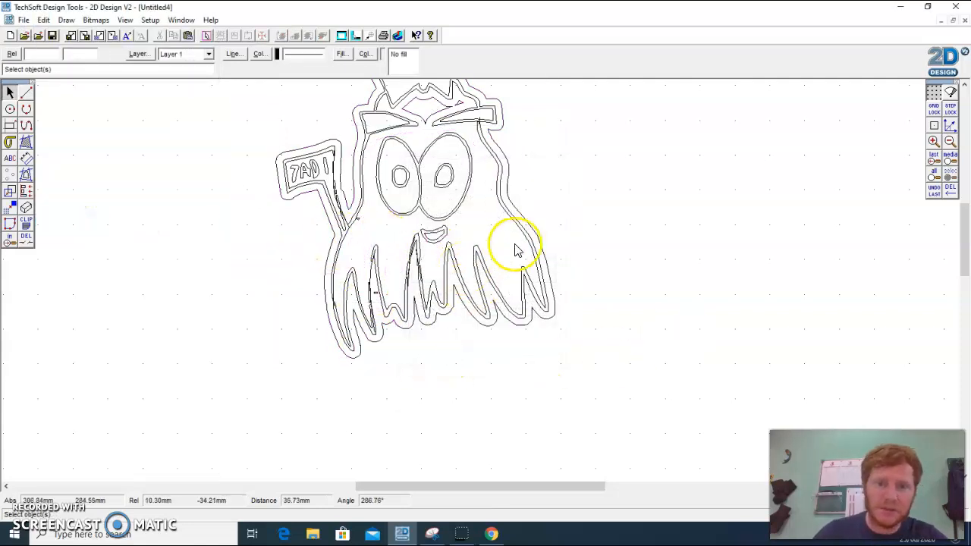
{"action": "scroll", "coordinate": [509, 253], "scroll_direction": "up", "scroll_amount": 3}
{"action": "left_click", "coordinate": [437, 258]}
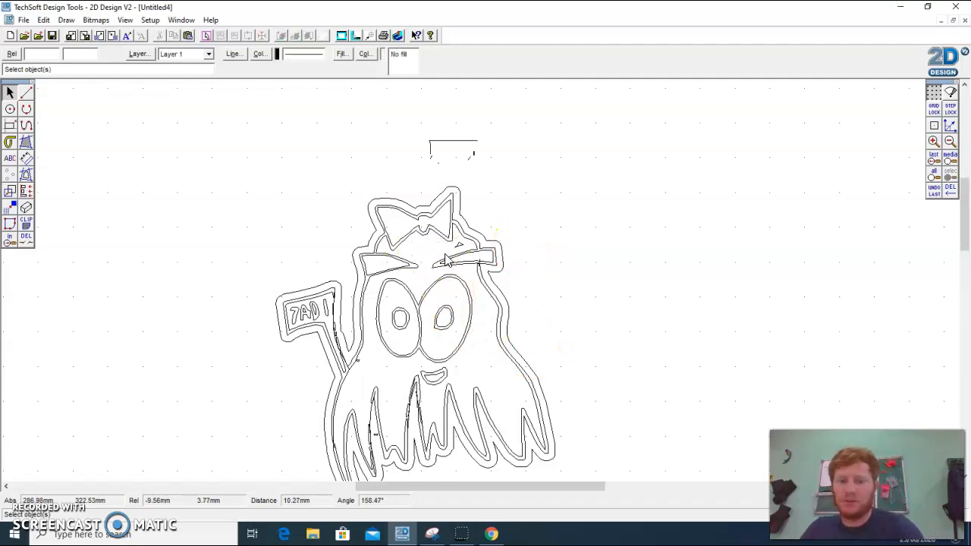
{"action": "left_click", "coordinate": [585, 291]}
{"action": "scroll", "coordinate": [588, 356], "scroll_direction": "down", "scroll_amount": 3}
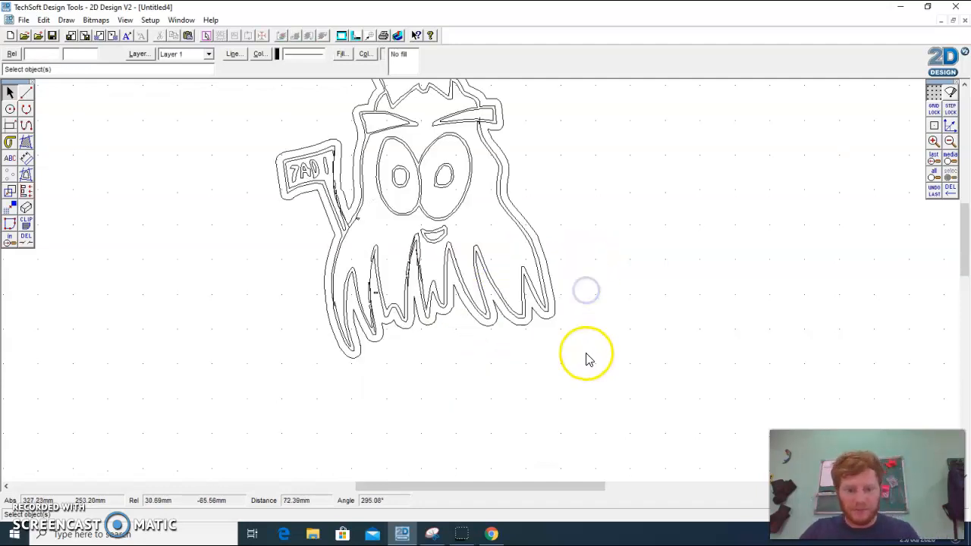
- Delete the gap-closing lines and curves on the flag, its pole, the hair strands and the right eyebrow
{"action": "left_click_drag", "start_coordinate": [264, 206], "coordinate": [515, 370]}
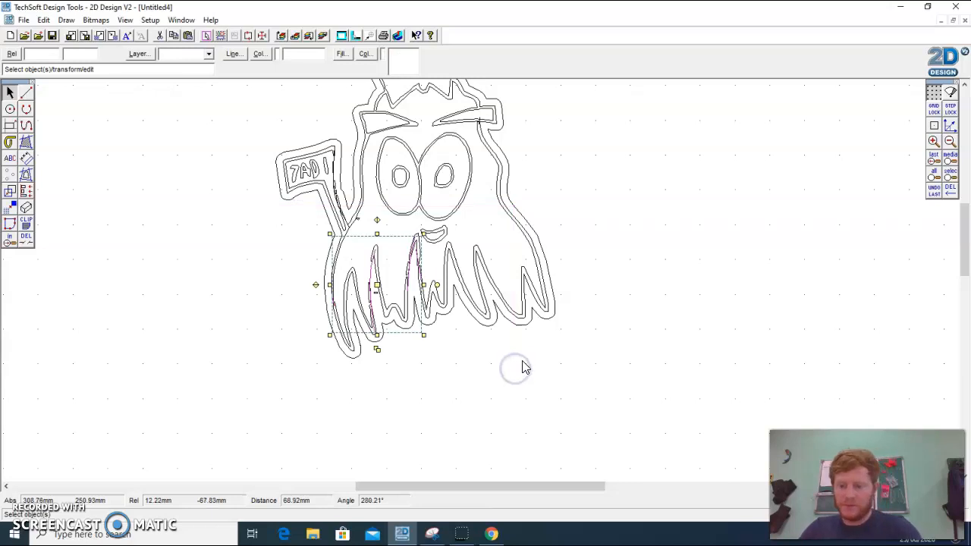
{"action": "left_click_drag", "start_coordinate": [288, 169], "coordinate": [422, 292]}
{"action": "left_click_drag", "start_coordinate": [307, 141], "coordinate": [386, 226]}
{"action": "left_click_drag", "start_coordinate": [415, 281], "coordinate": [837, 170]}
{"action": "scroll", "coordinate": [609, 216], "scroll_direction": "up", "scroll_amount": 3}
{"action": "left_click_drag", "start_coordinate": [969, 222], "coordinate": [967, 236]}
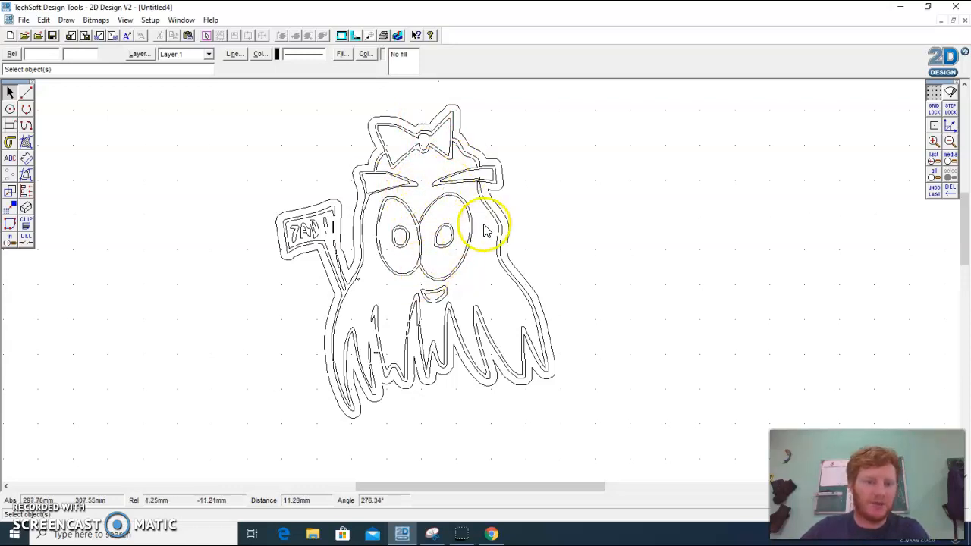
{"action": "left_click", "coordinate": [503, 197]}
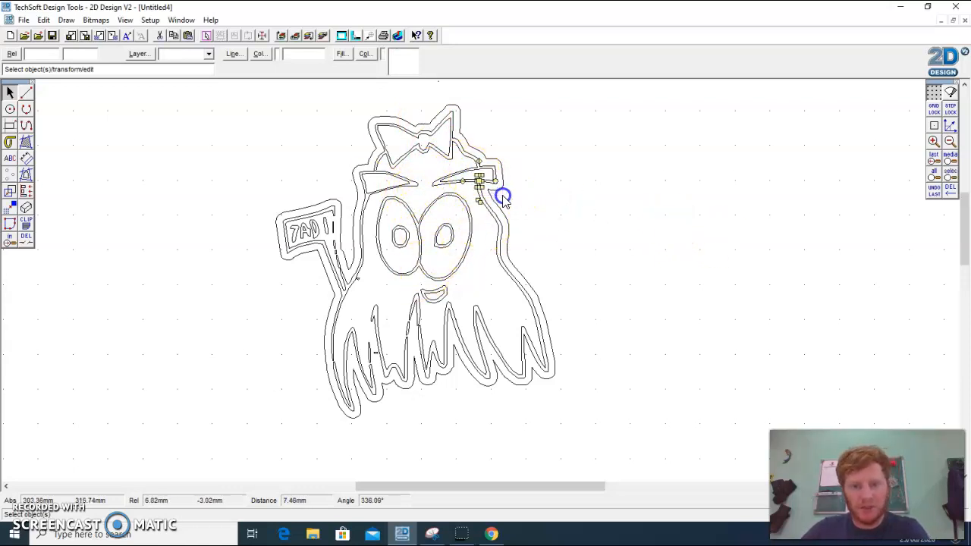
{"action": "left_click", "coordinate": [529, 197]}
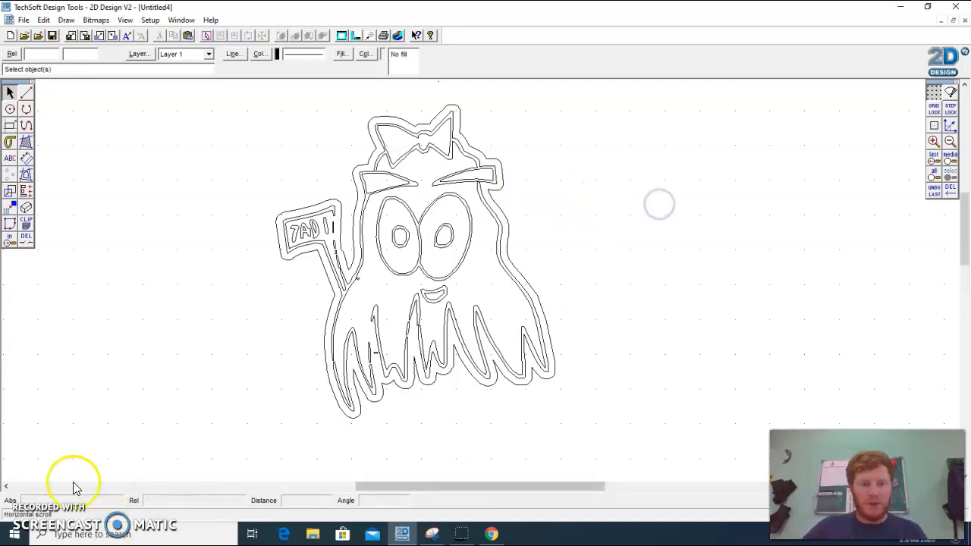